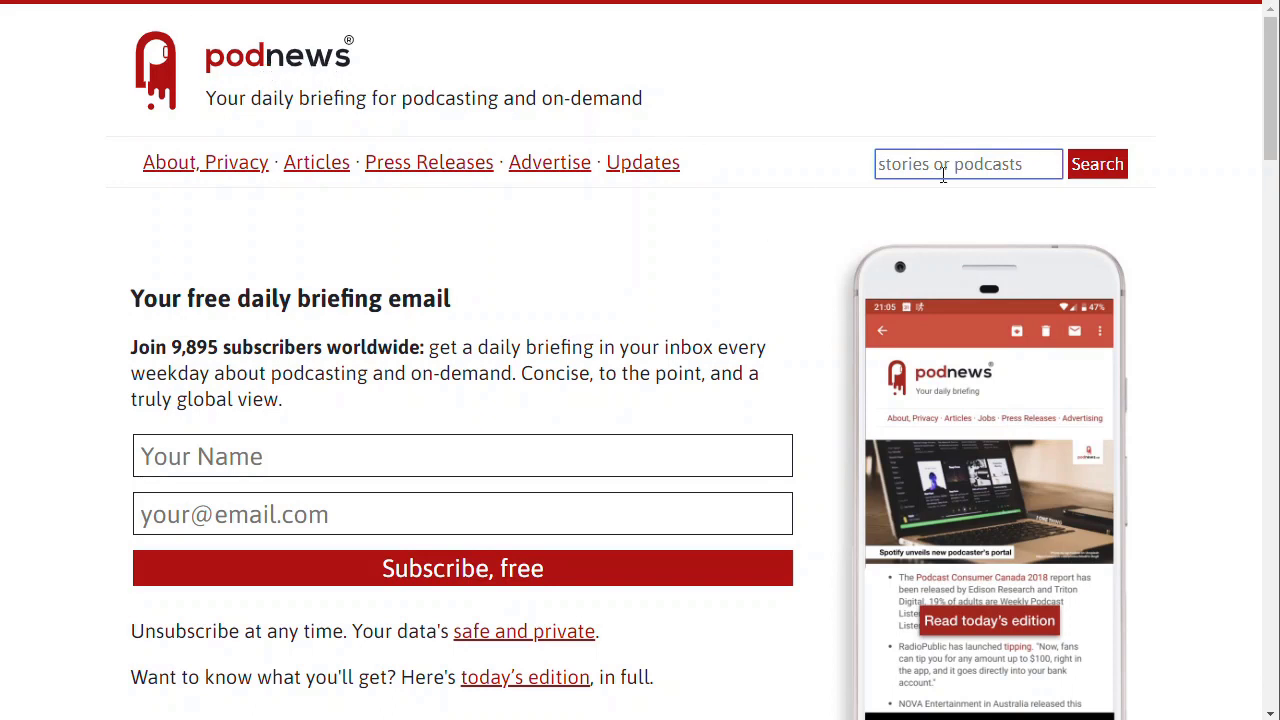
Step: Search Podnews for podcraft and scroll down to the seven matching podcasts
{"action": "type", "text": "podcast"}
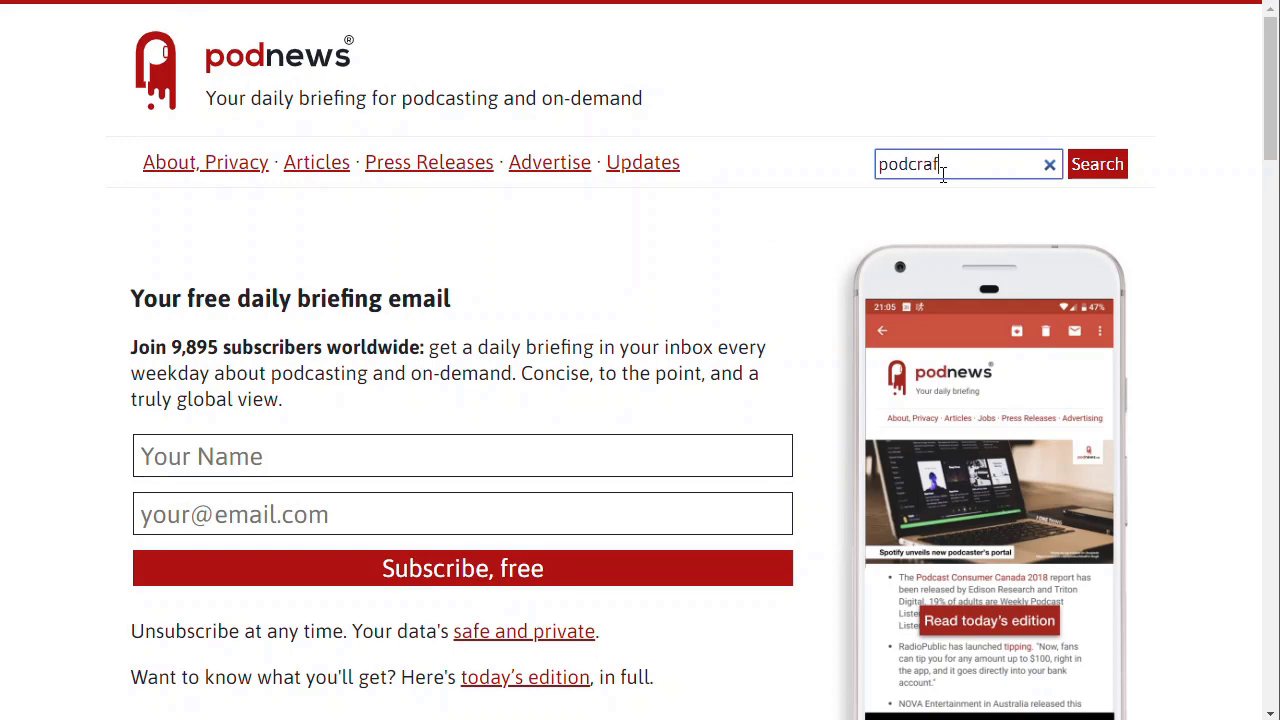
{"action": "key", "text": "Return"}
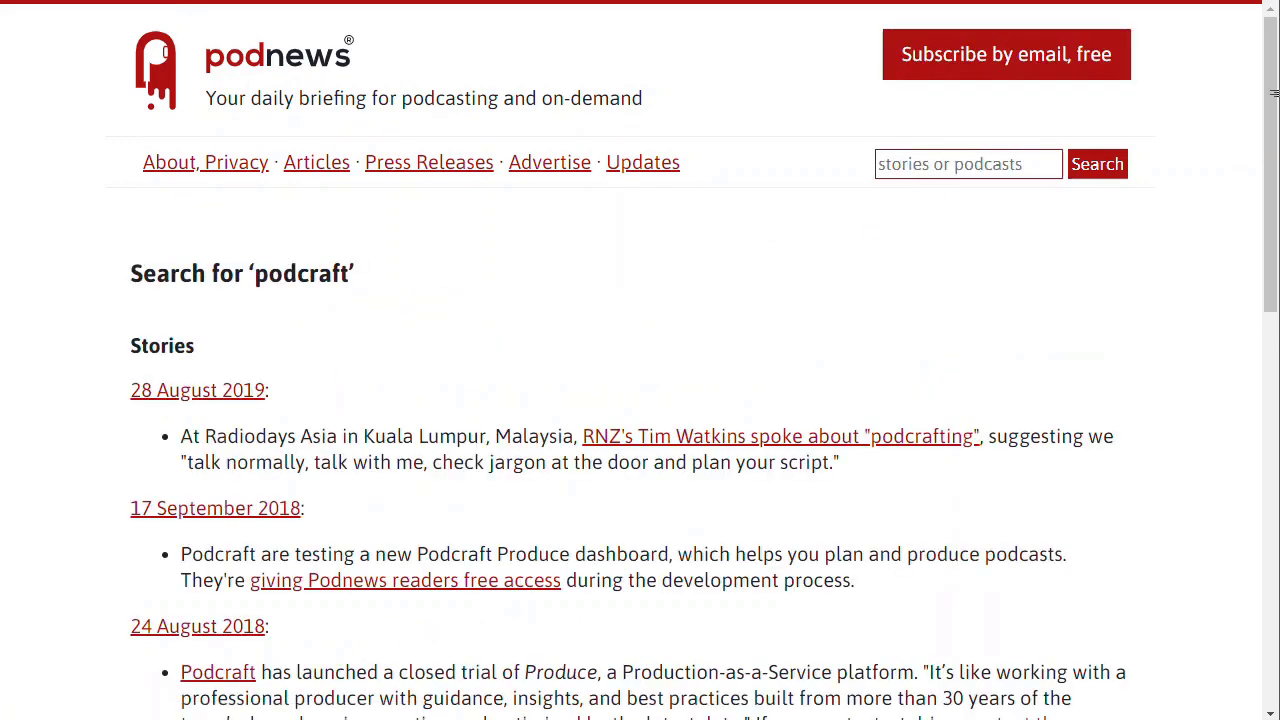
{"action": "left_click_drag", "start_coordinate": [1272, 92], "coordinate": [1267, 158]}
{"action": "scroll", "coordinate": [1246, 350], "scroll_direction": "down", "scroll_amount": 4}
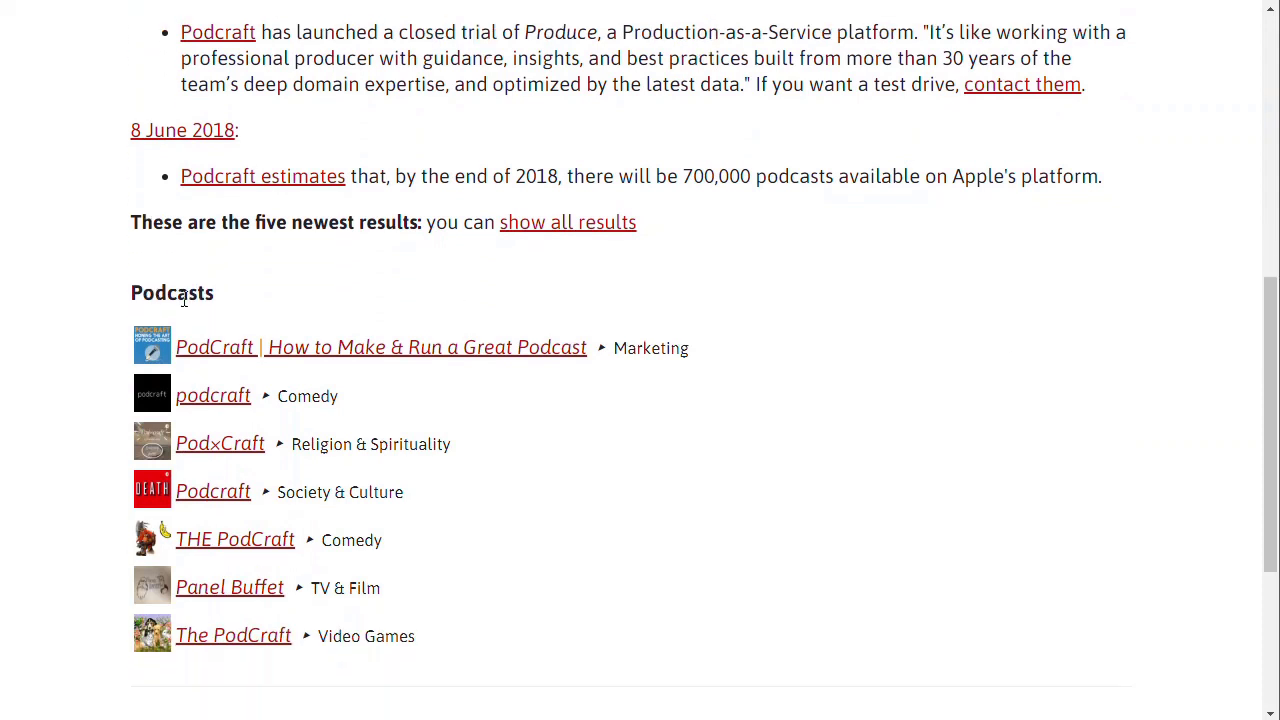
{"action": "left_click_drag", "start_coordinate": [1266, 386], "coordinate": [1266, 410]}
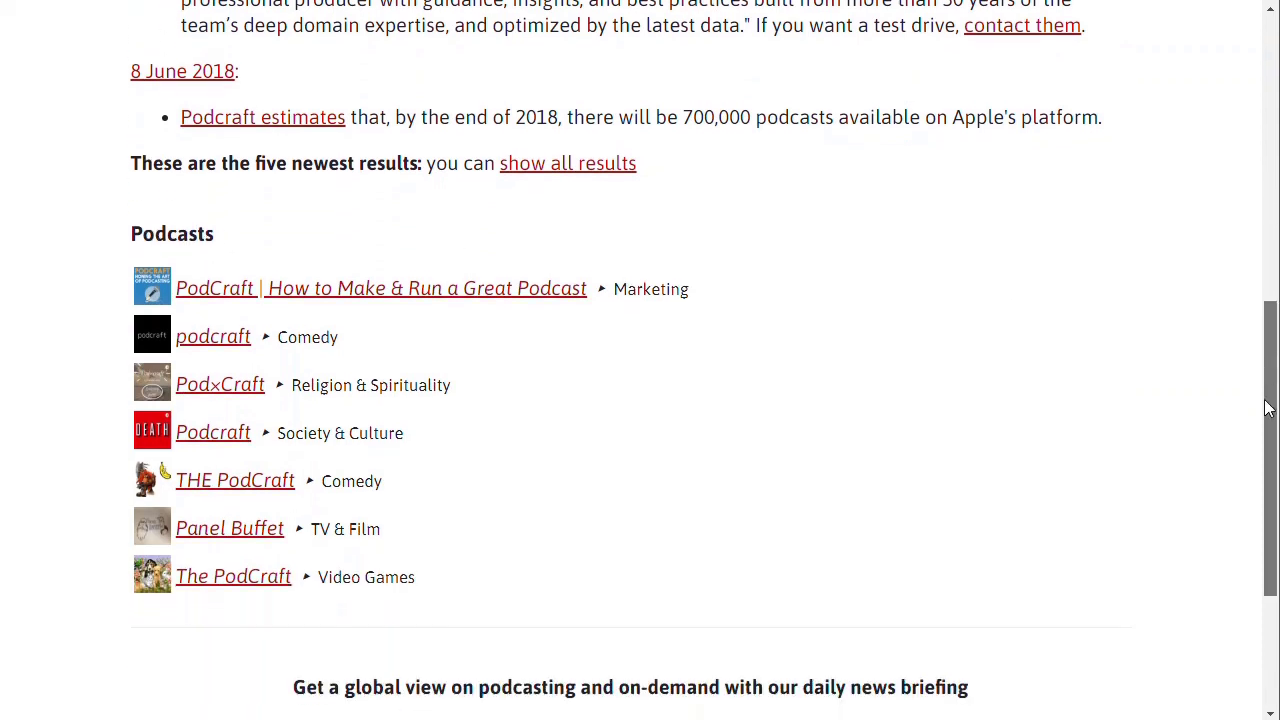
Step: Open the 'PodCraft | How to Make & Run a Great Podcast' page and scroll to its Tools section
{"action": "left_click", "coordinate": [228, 290]}
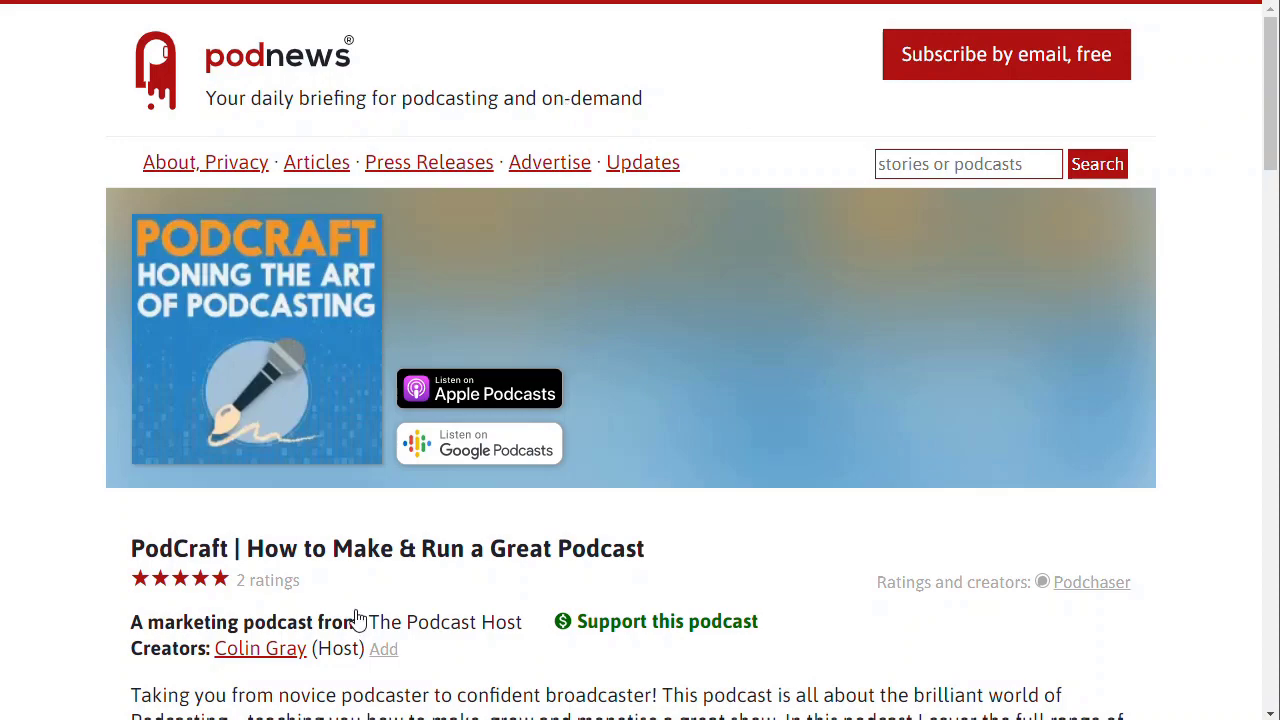
{"action": "left_click_drag", "start_coordinate": [1268, 126], "coordinate": [1266, 340]}
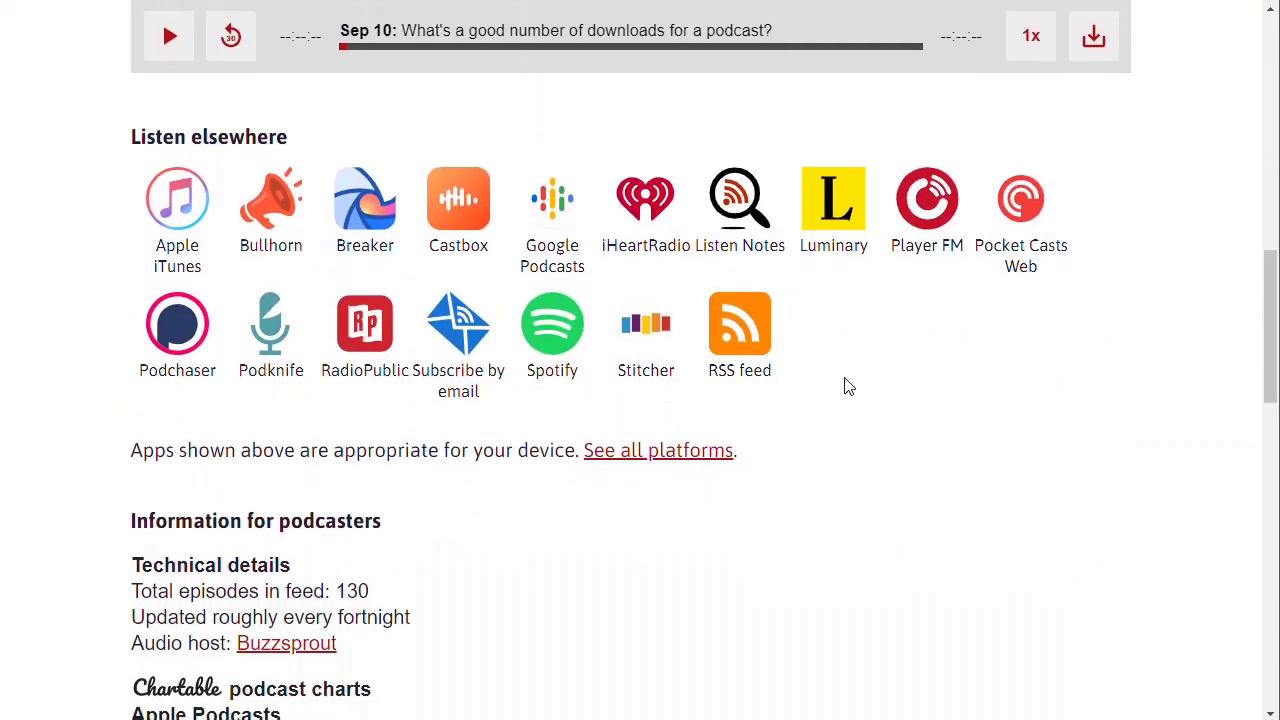
{"action": "left_click_drag", "start_coordinate": [1266, 330], "coordinate": [1266, 557]}
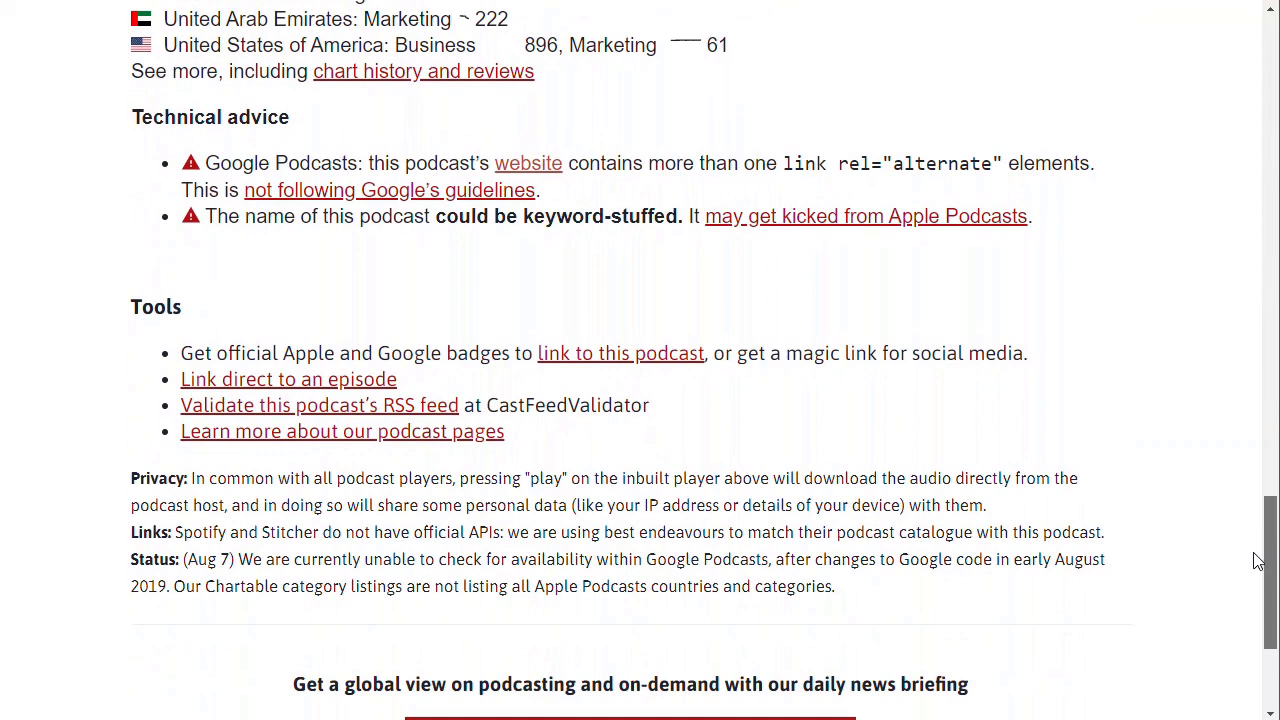
Step: Open PodCraft's 'link to this podcast' page and inspect the listen-button badge code
{"action": "left_click", "coordinate": [603, 362]}
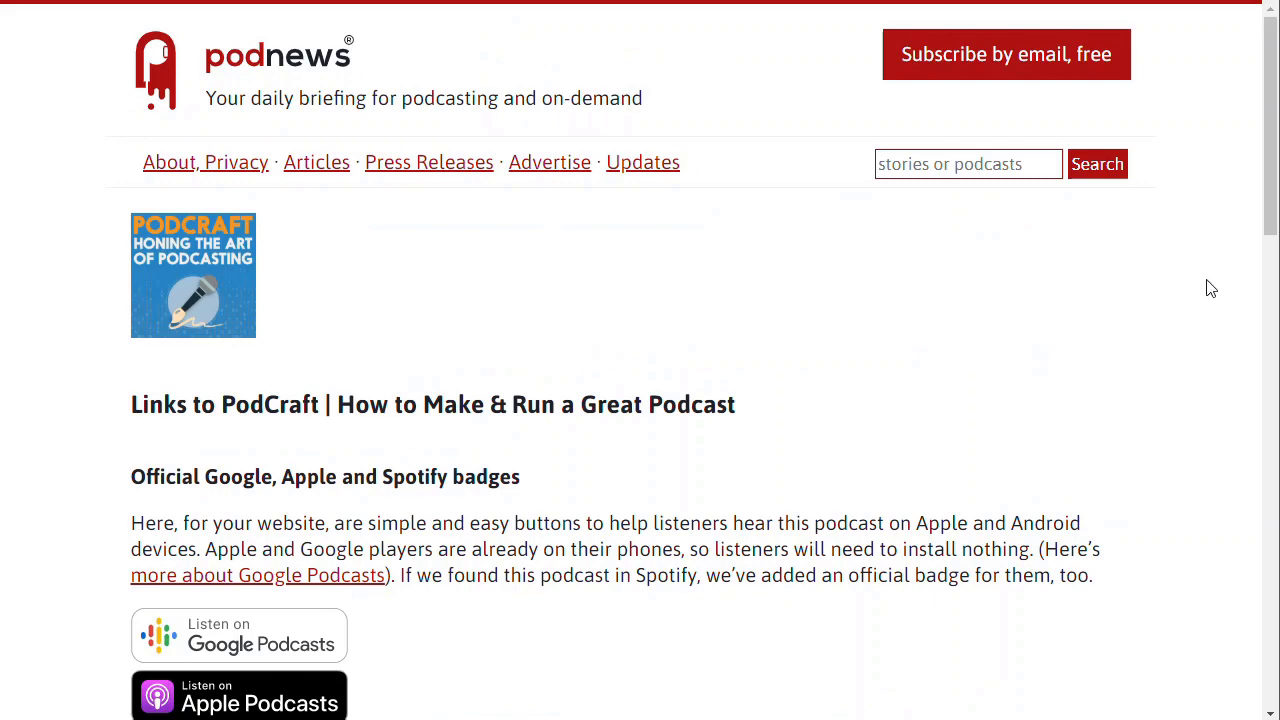
{"action": "scroll", "coordinate": [1268, 168], "scroll_direction": "down", "scroll_amount": 3}
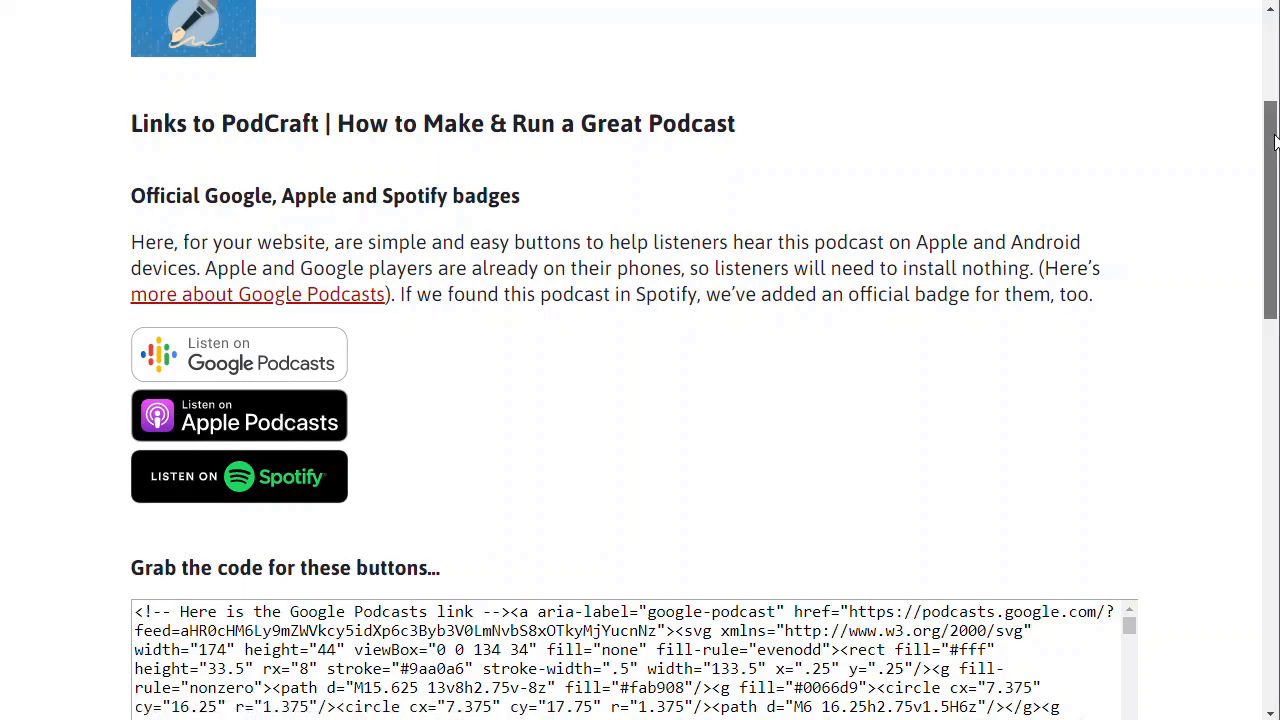
{"action": "left_click_drag", "start_coordinate": [1276, 148], "coordinate": [1275, 233]}
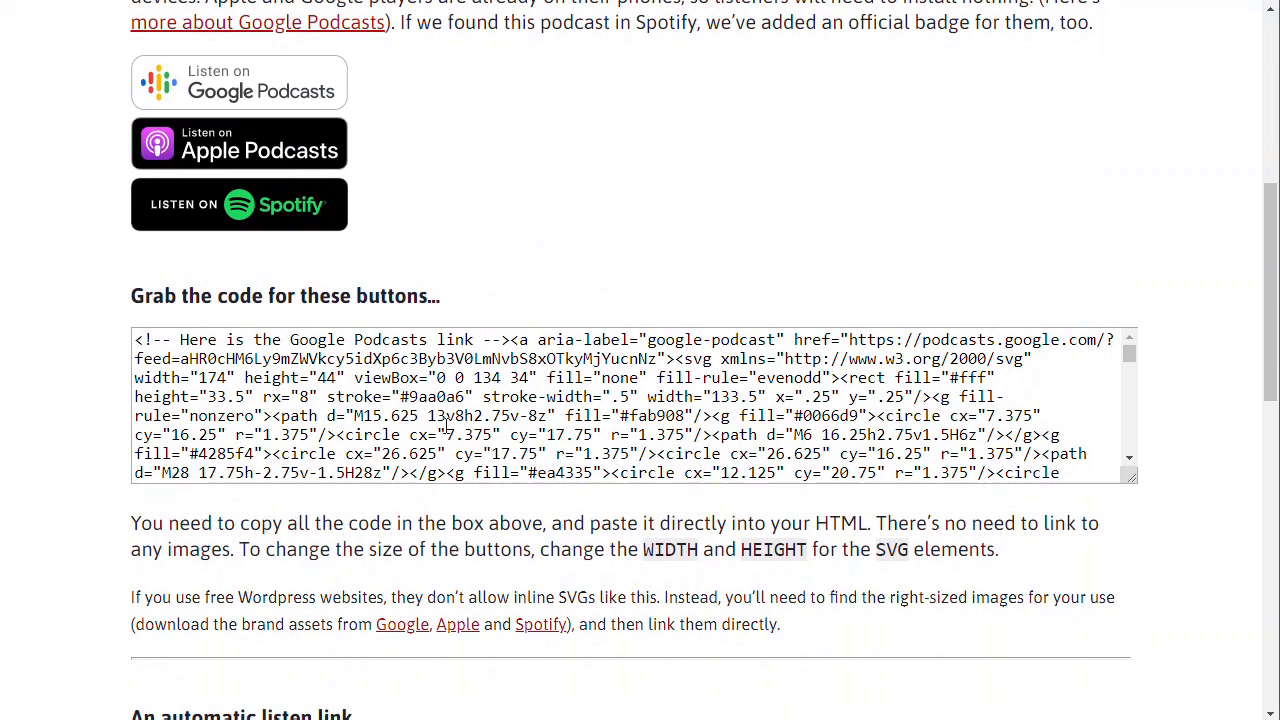
{"action": "left_click", "coordinate": [355, 387]}
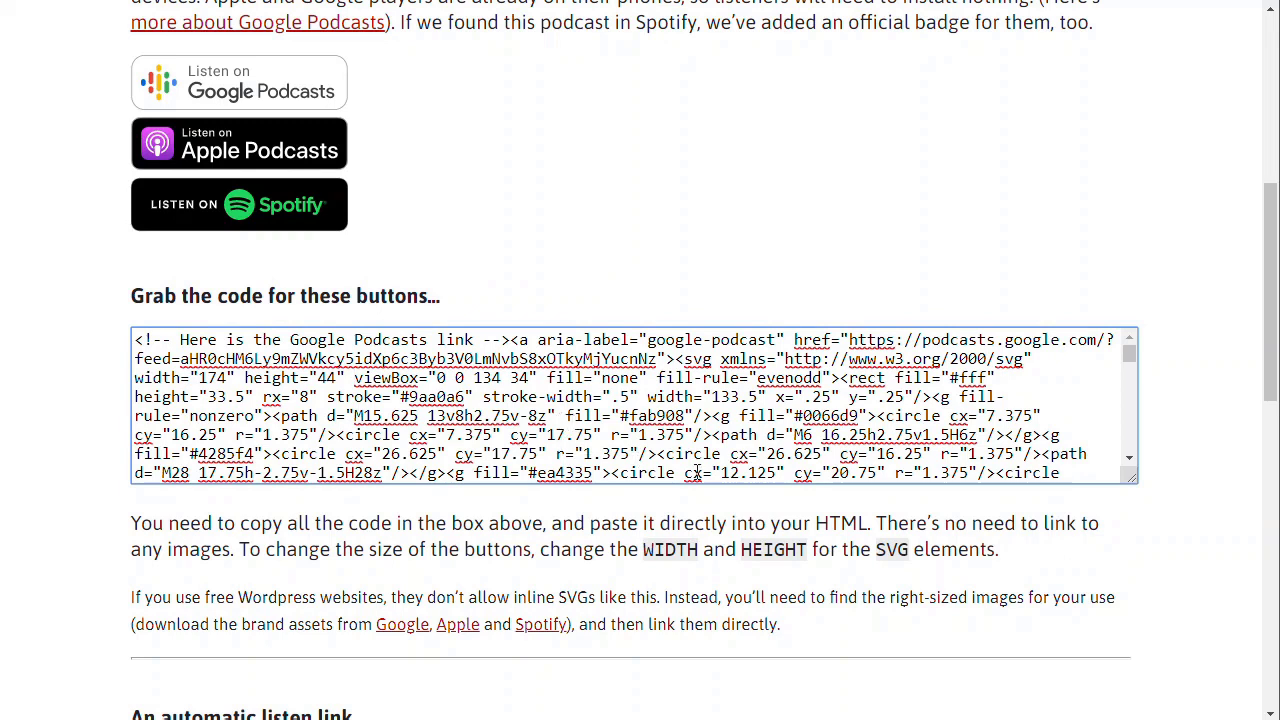
{"action": "left_click_drag", "start_coordinate": [1272, 305], "coordinate": [1245, 503]}
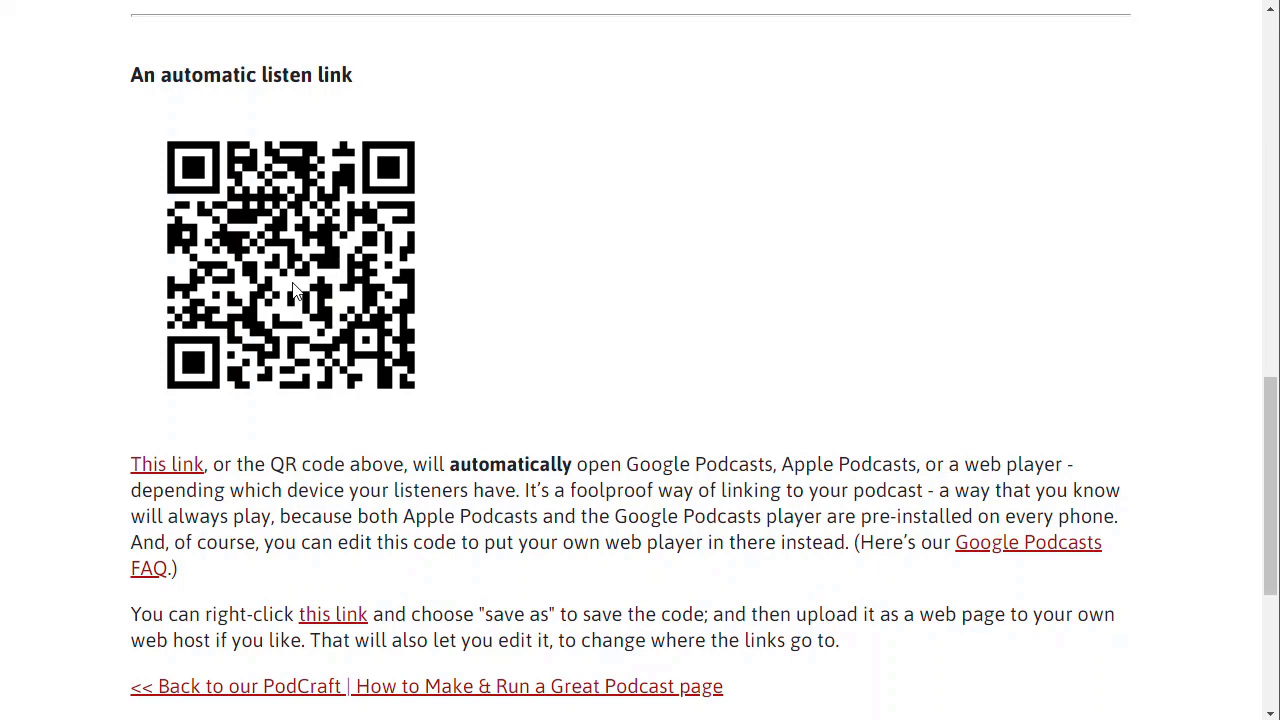
Step: Scroll down to the 'An automatic listen link' section with its QR code
{"action": "scroll", "coordinate": [1244, 420], "scroll_direction": "down", "scroll_amount": 1}
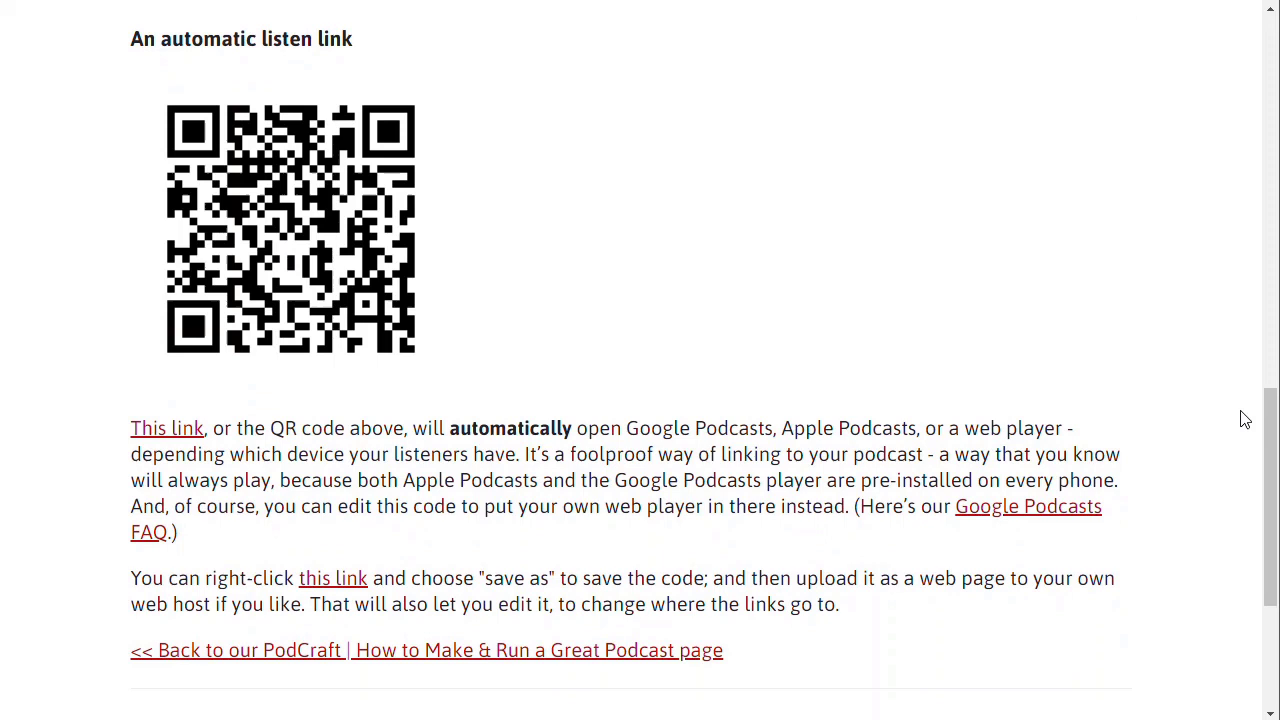
{"action": "right_click", "coordinate": [170, 433]}
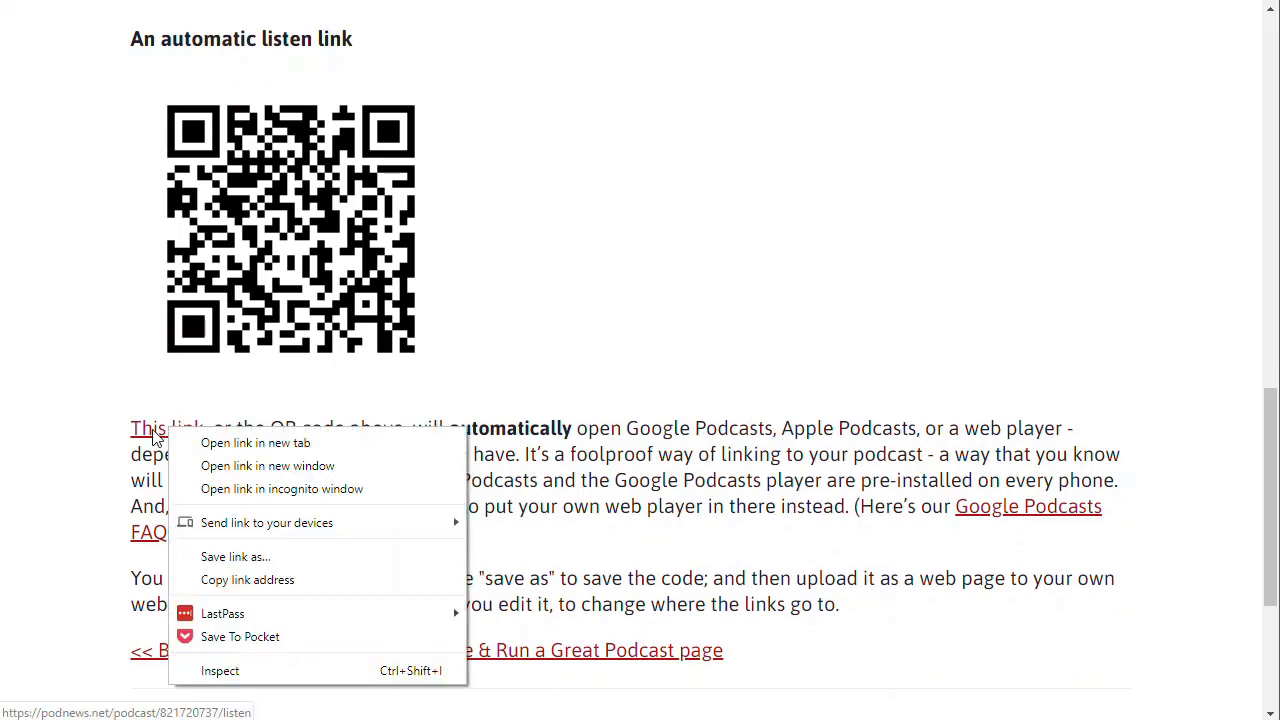
{"action": "left_click", "coordinate": [259, 581]}
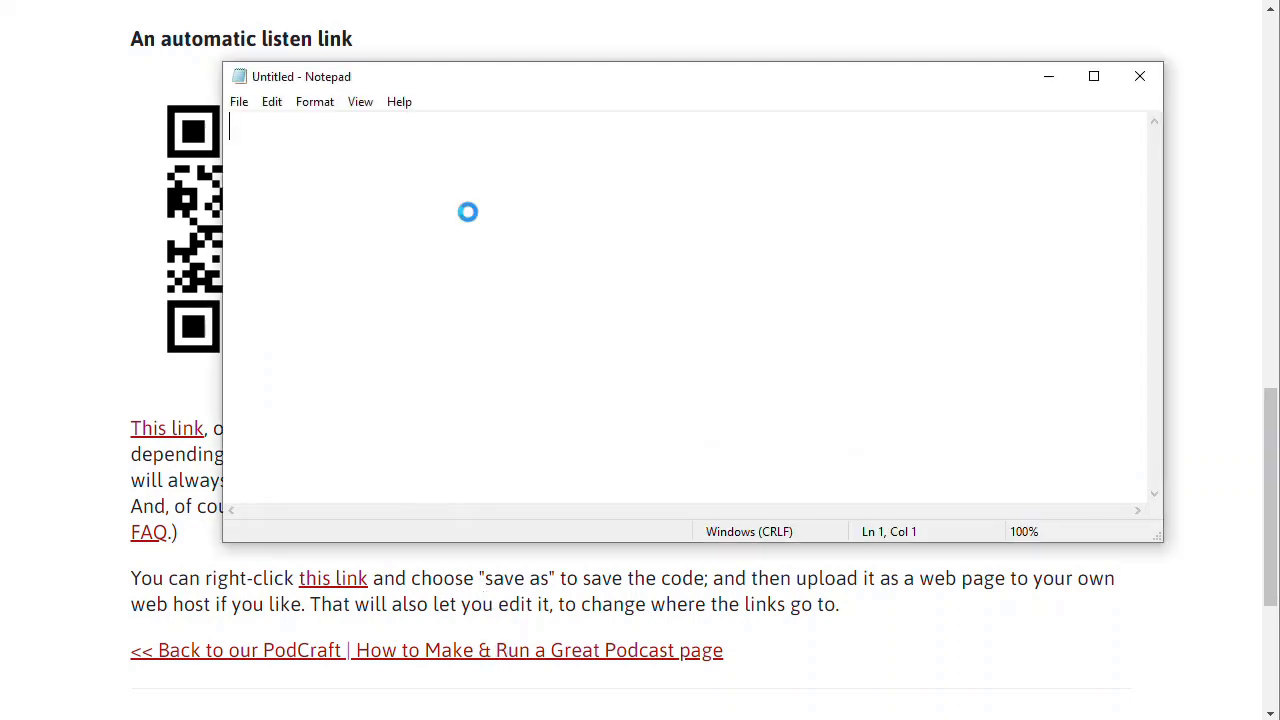
{"action": "key", "text": "ctrl+v"}
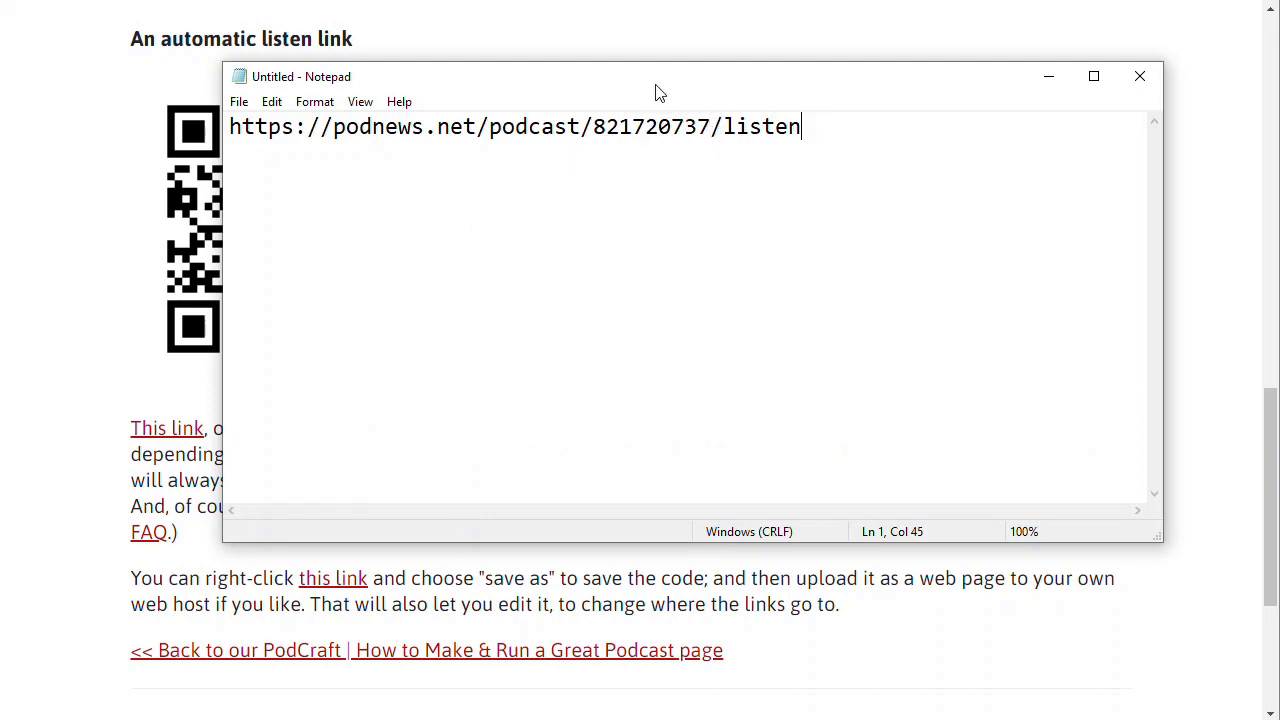
{"action": "left_click_drag", "start_coordinate": [658, 80], "coordinate": [658, 127]}
{"action": "left_click", "coordinate": [502, 72]}
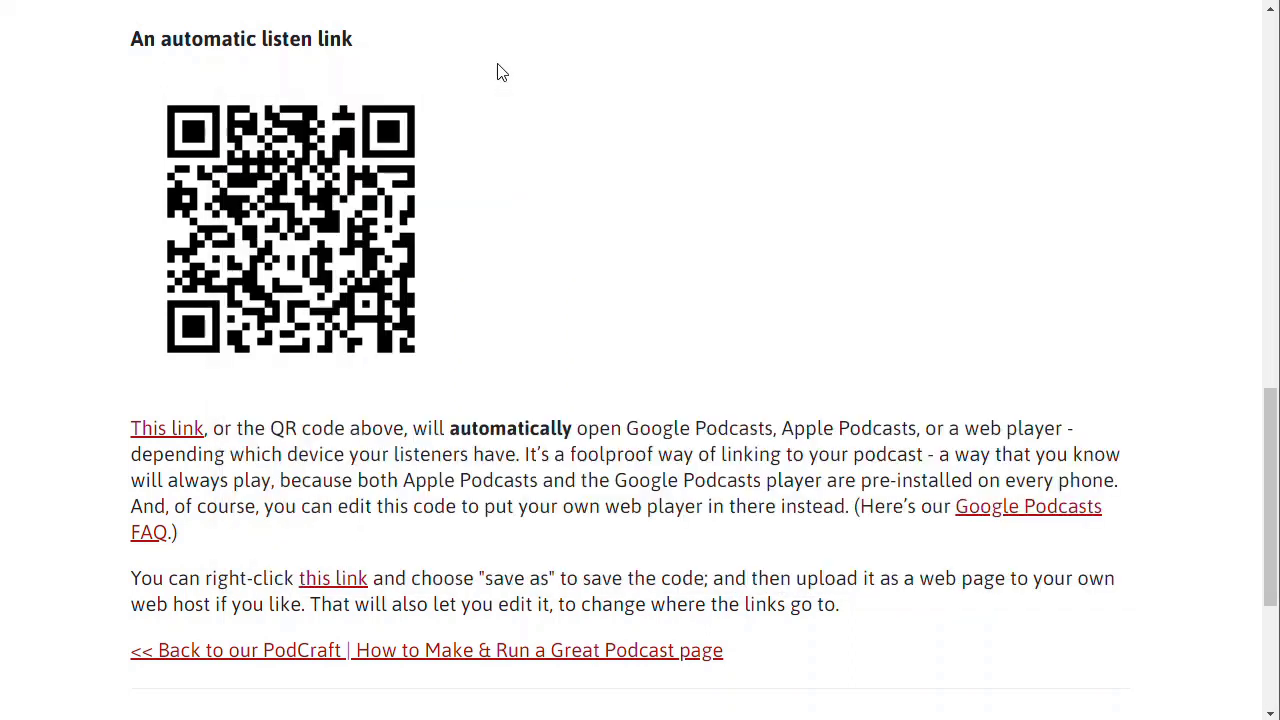
{"action": "key", "text": "alt+Tab"}
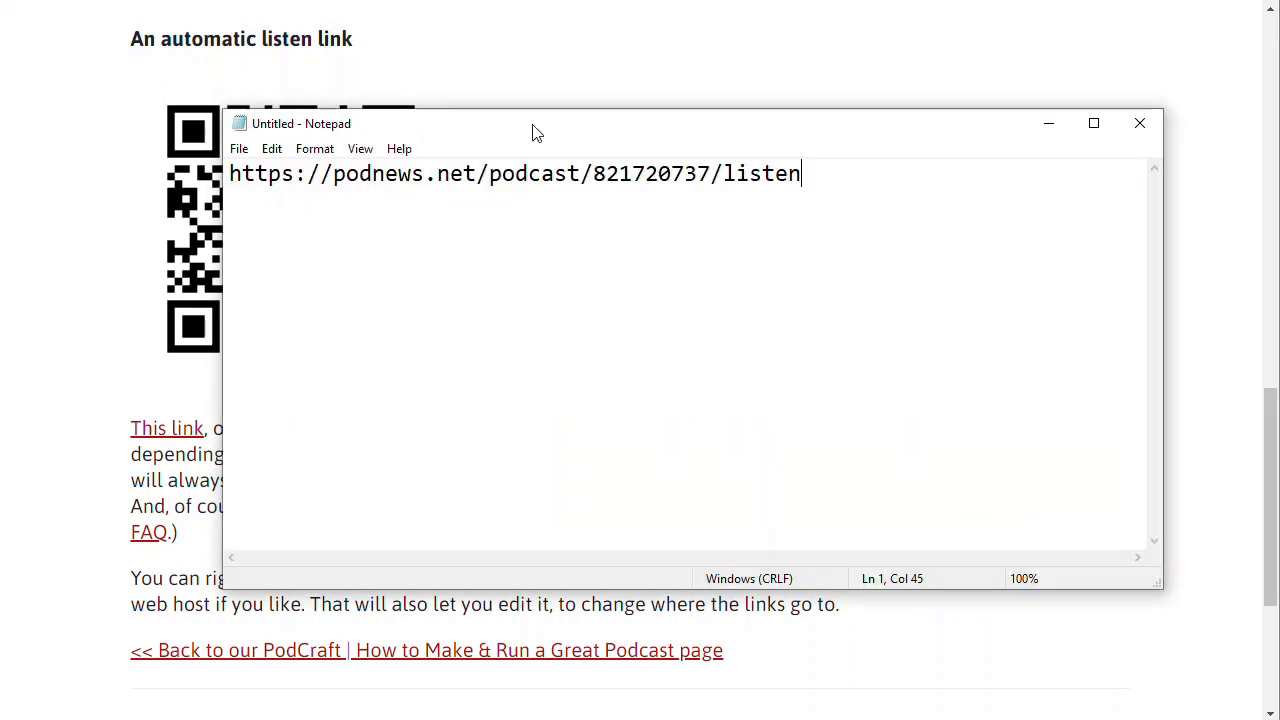
Step: Move the Notepad window aside to reveal the WordPress Pretty Links list
{"action": "left_click_drag", "start_coordinate": [551, 126], "coordinate": [480, 107]}
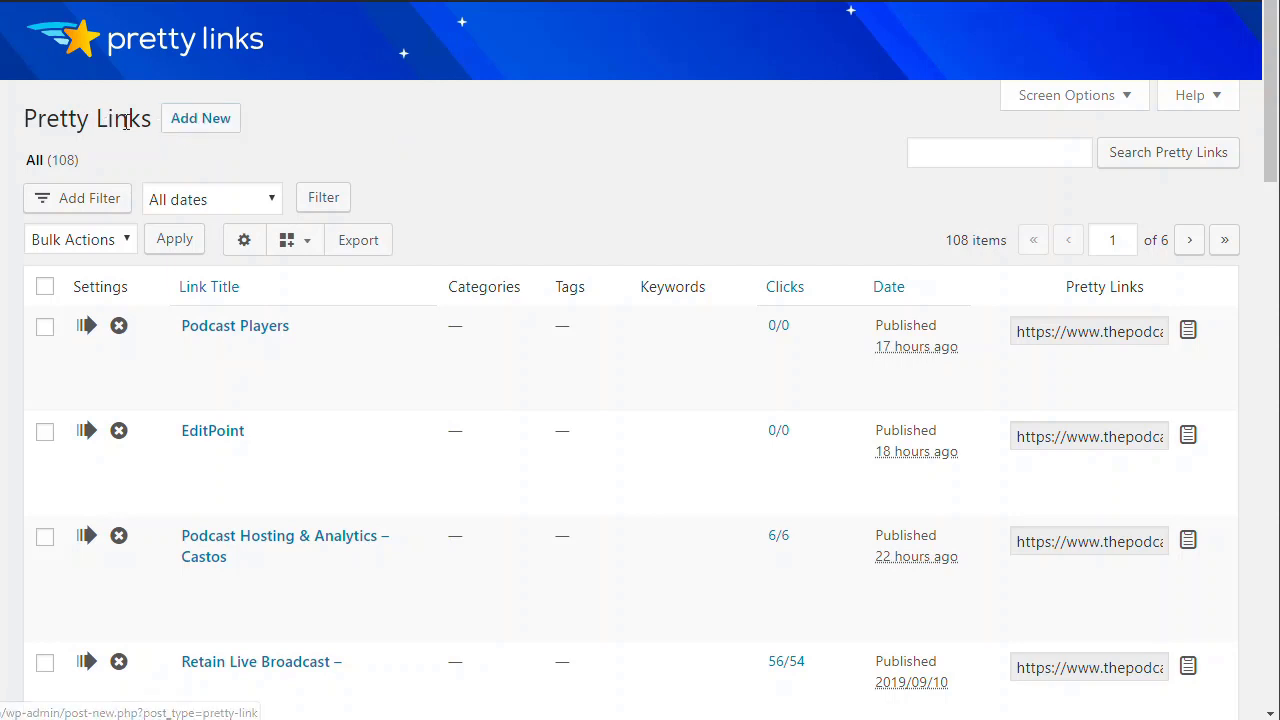
Step: Add a new Pretty Link titled 'Podcast smartlink' with the Podnews listen link as target URL
{"action": "left_click", "coordinate": [198, 131]}
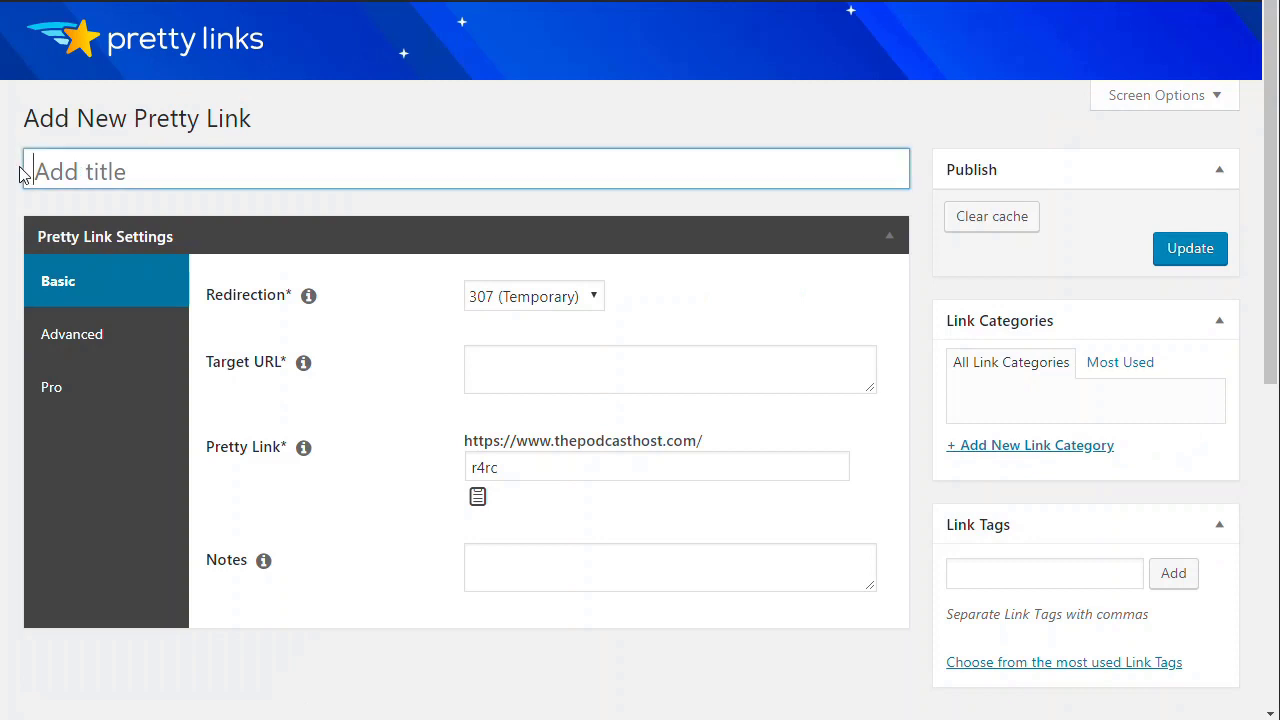
{"action": "type", "text": "Podcast "}
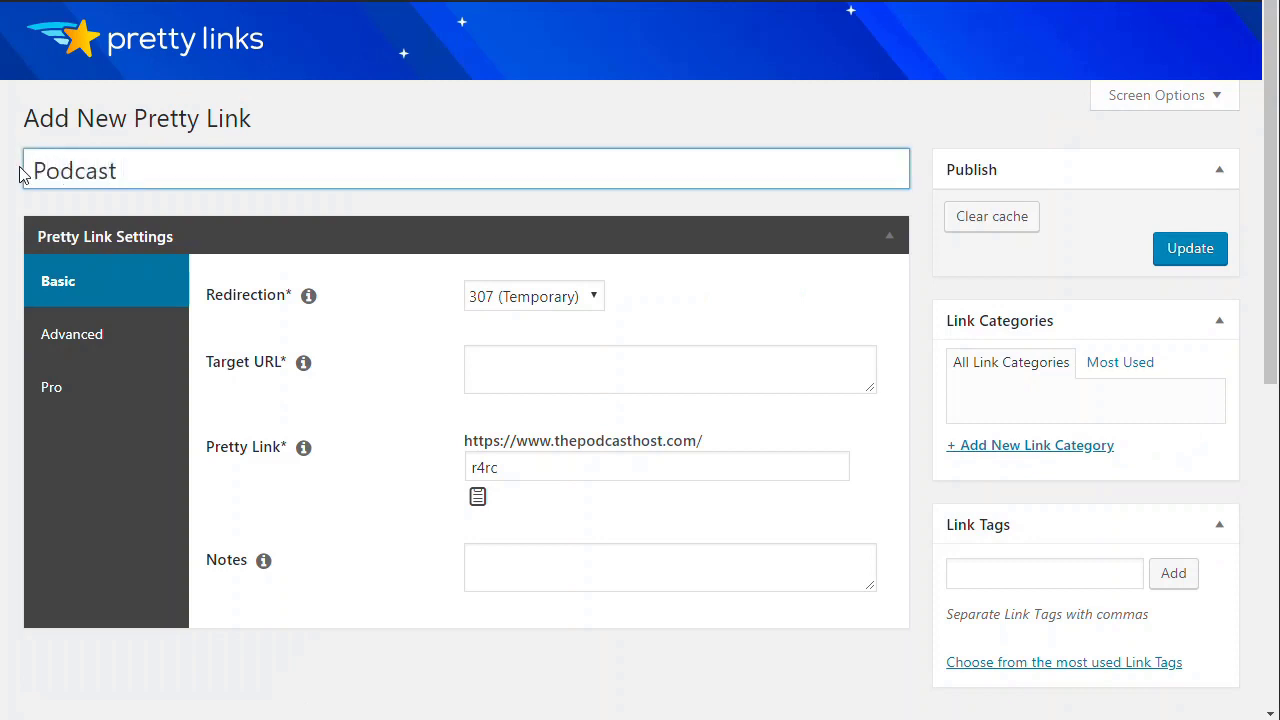
{"action": "type", "text": "smartlink"}
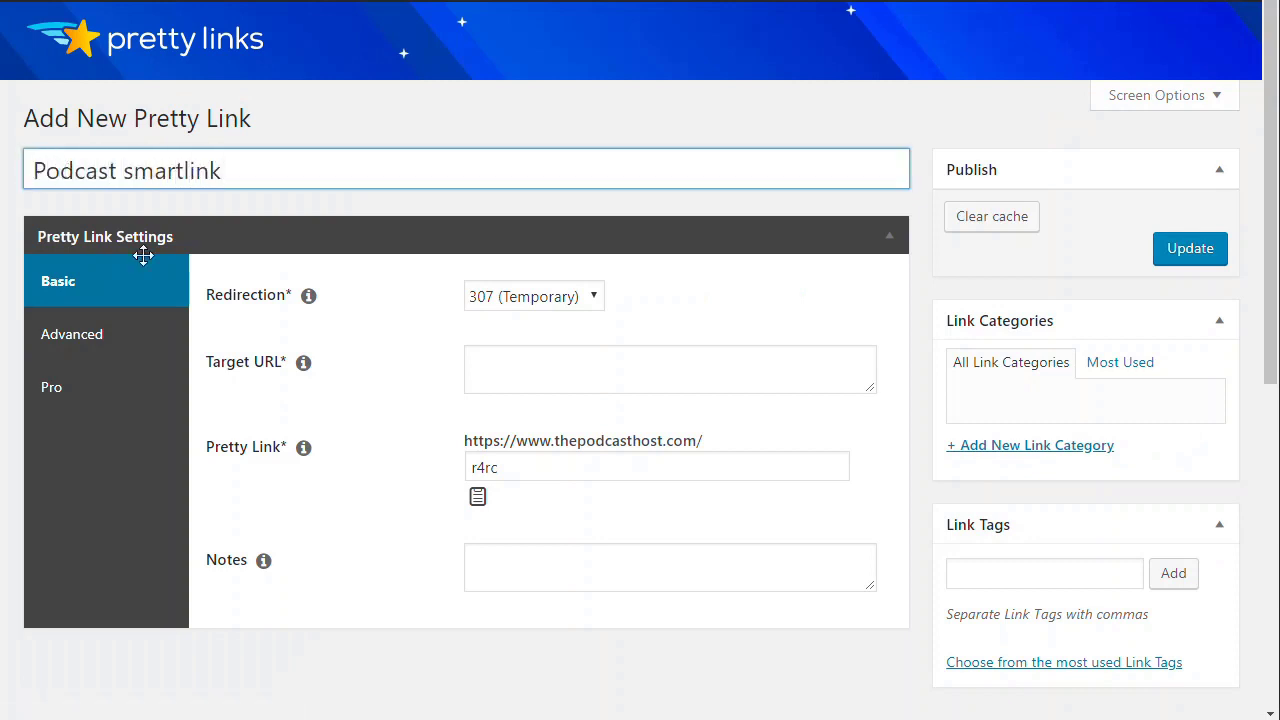
{"action": "left_click", "coordinate": [530, 370]}
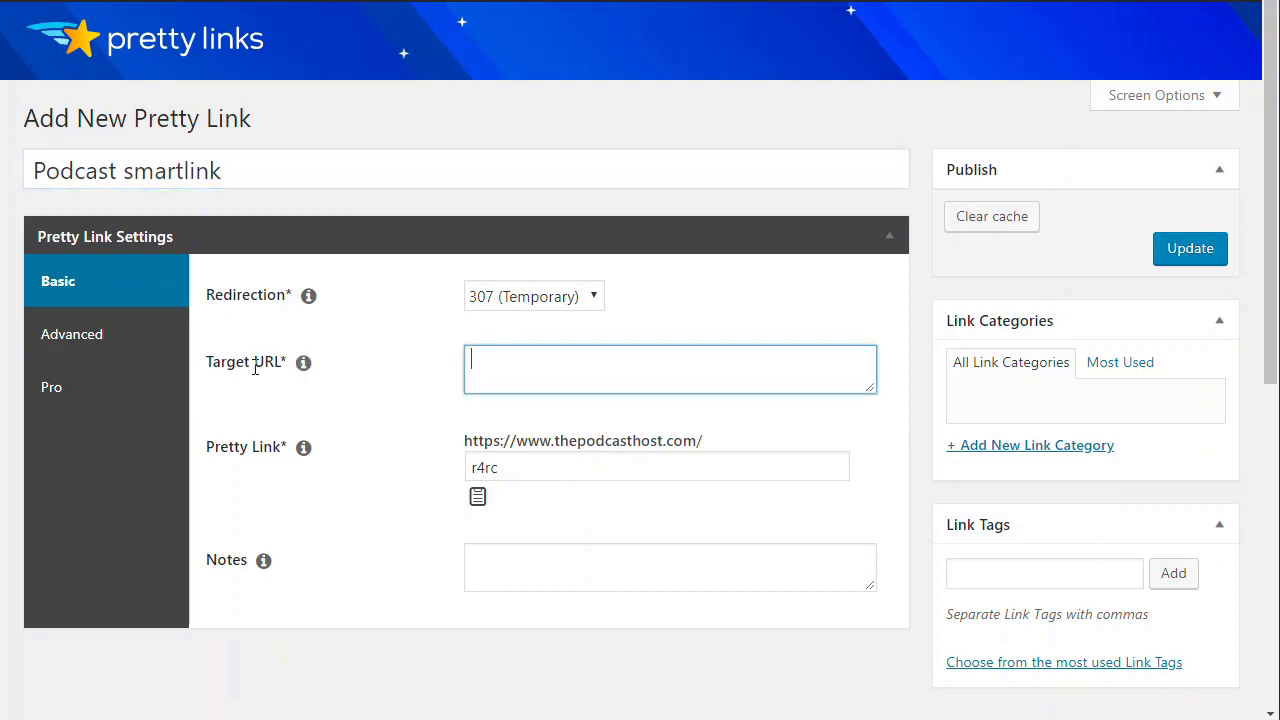
{"action": "key", "text": "ctrl+v"}
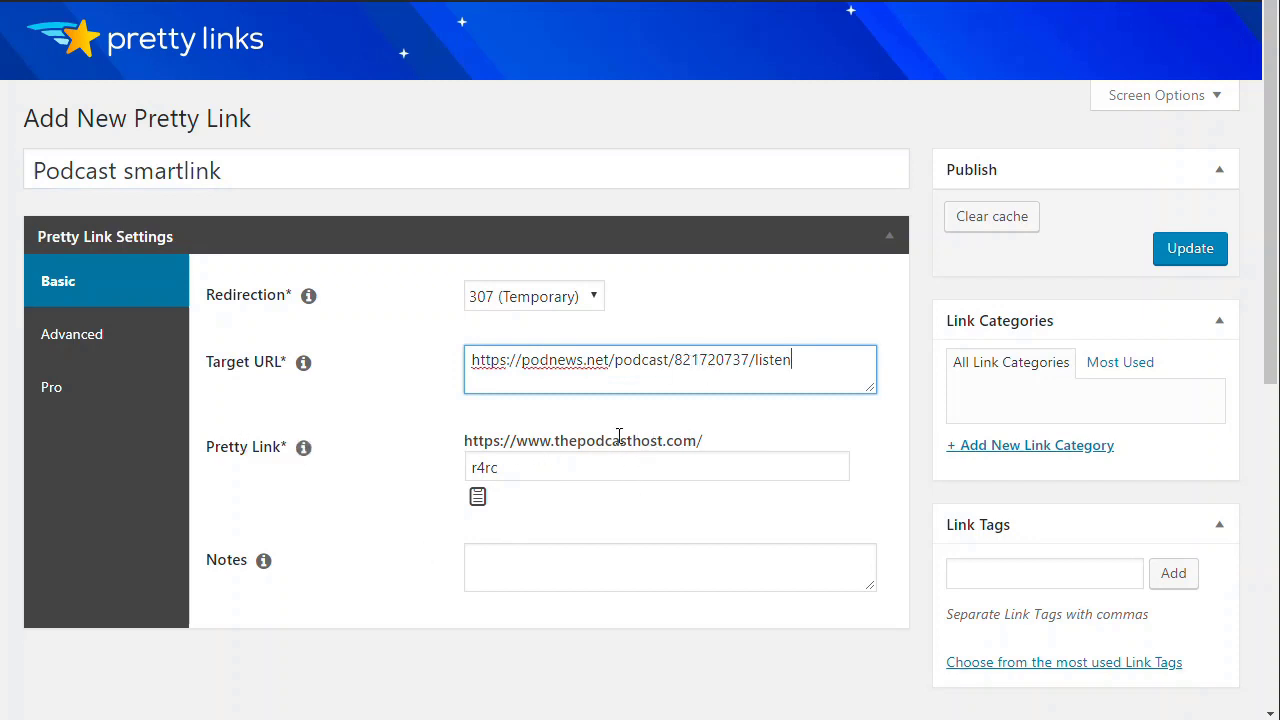
Step: Change the slug from r4rc to podlink and publish the link
{"action": "double_click", "coordinate": [537, 471]}
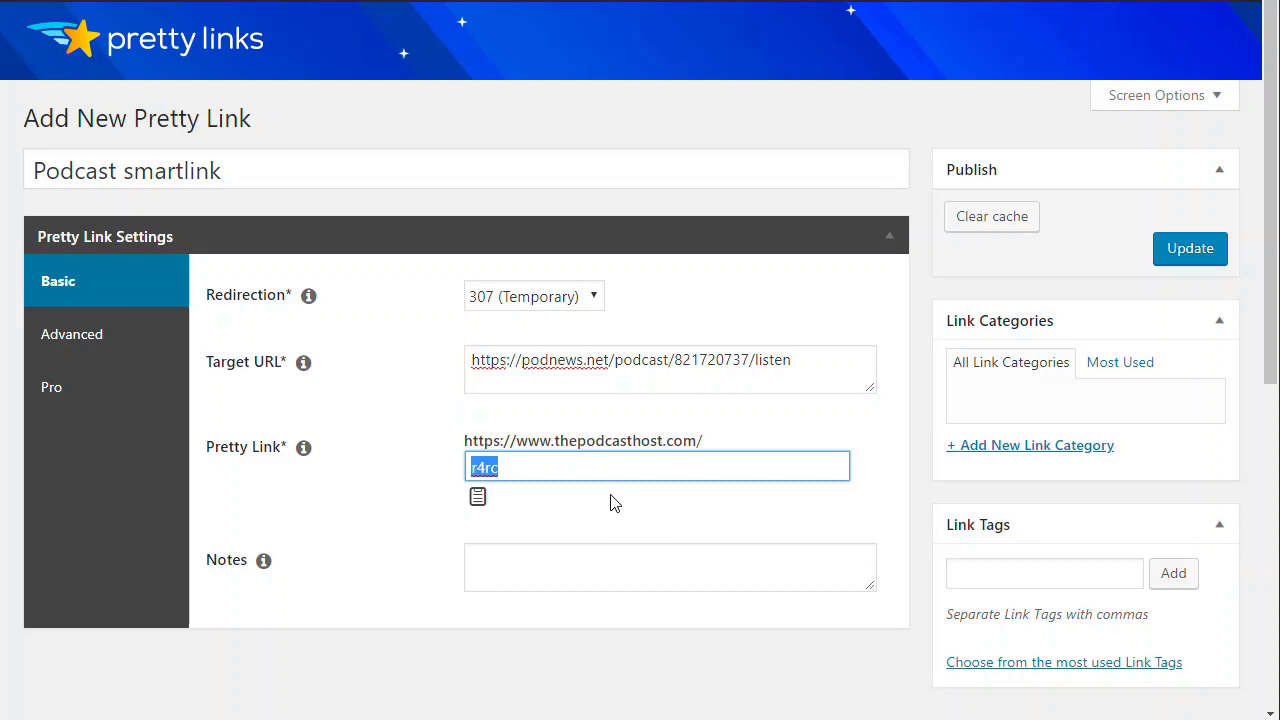
{"action": "type", "text": "podlink"}
{"action": "left_click_drag", "start_coordinate": [562, 468], "coordinate": [366, 474]}
{"action": "scroll", "coordinate": [586, 494], "scroll_direction": "down", "scroll_amount": 1}
{"action": "left_click_drag", "start_coordinate": [529, 433], "coordinate": [253, 437]}
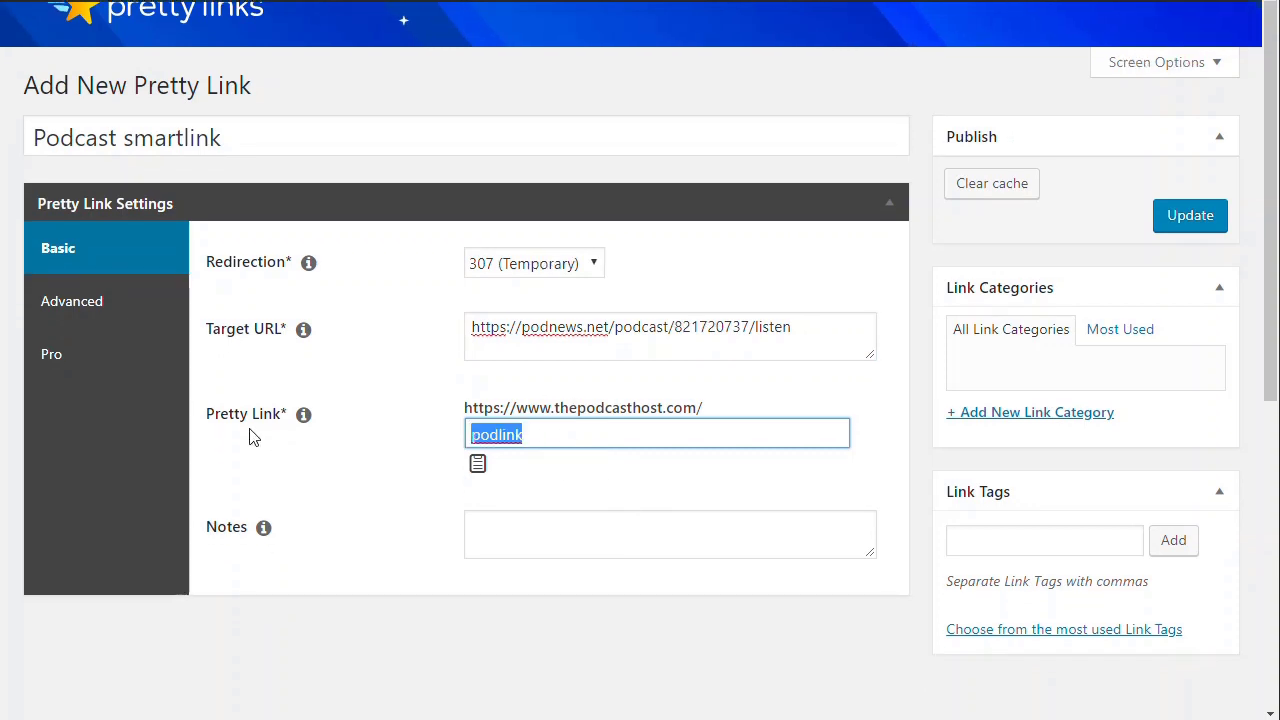
{"action": "left_click", "coordinate": [543, 434]}
{"action": "left_click", "coordinate": [1200, 217]}
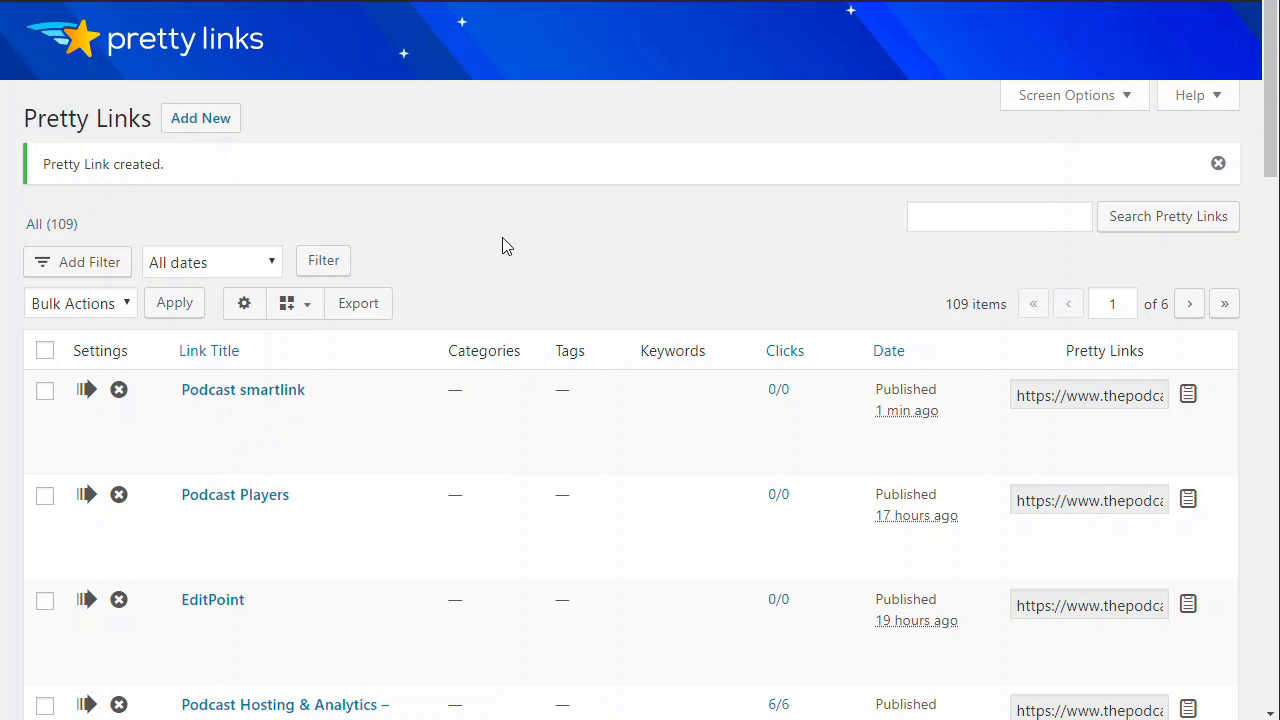
Step: Wait until Podcast smartlink appears atop the Pretty Links list with 0/0 clicks
{"action": "mouse_move", "coordinate": [298, 432]}
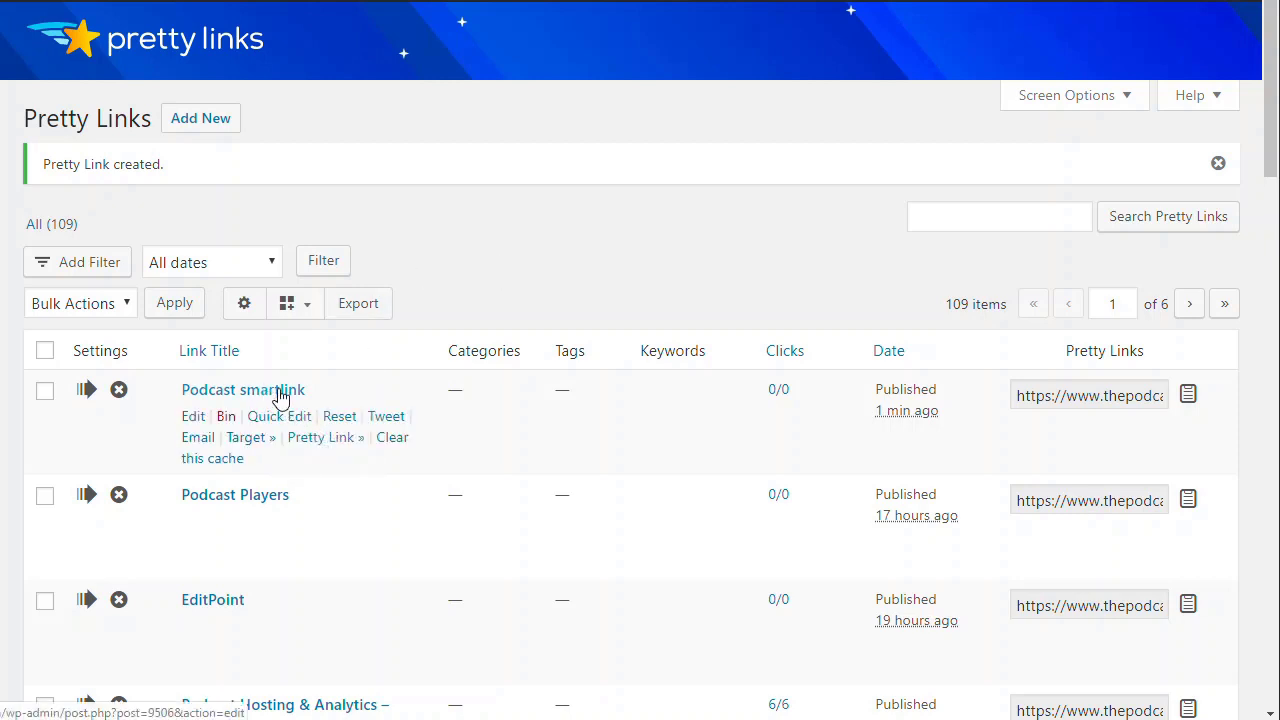